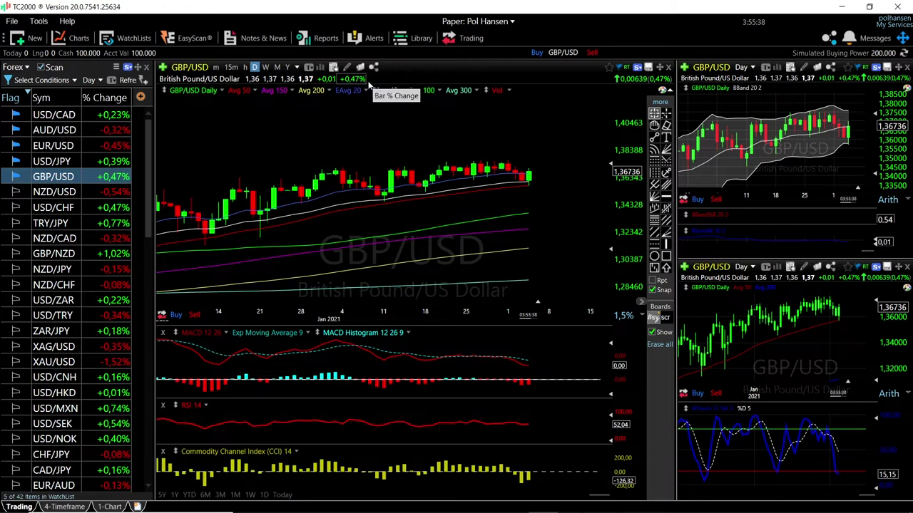
Step: Examine the latest GBP/USD daily candles against the moving averages in the main chart and the Bollinger Bands in the smaller chart
scroll(542, 170, up, 1)
scroll(542, 169, up, 1)
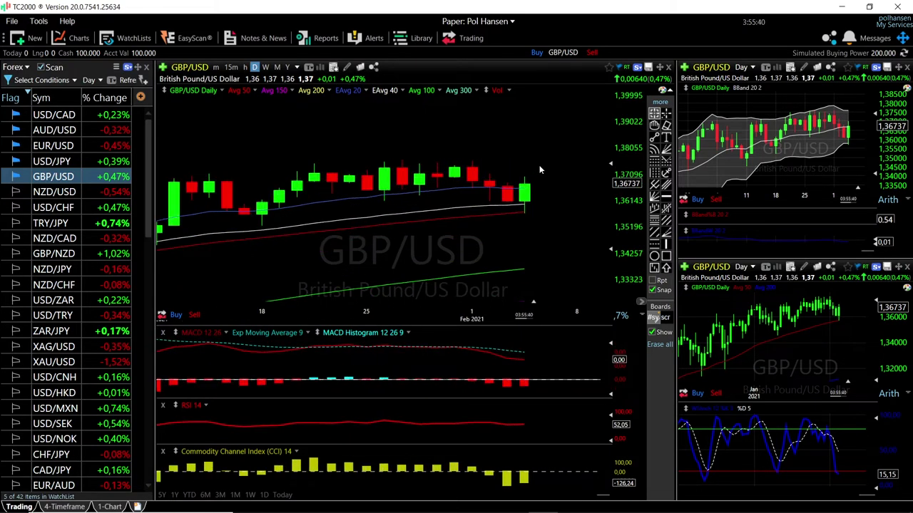
scroll(551, 194, down, 2)
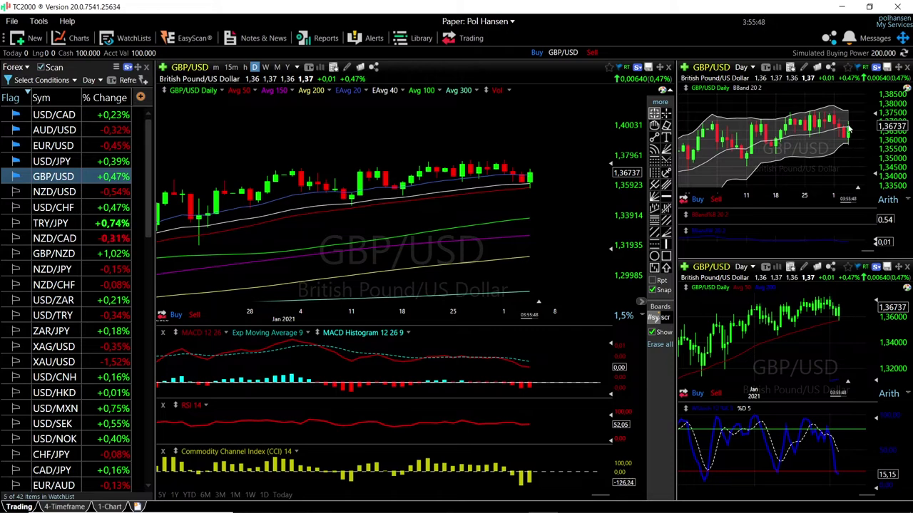
scroll(554, 190, up, 2)
scroll(554, 190, up, 1)
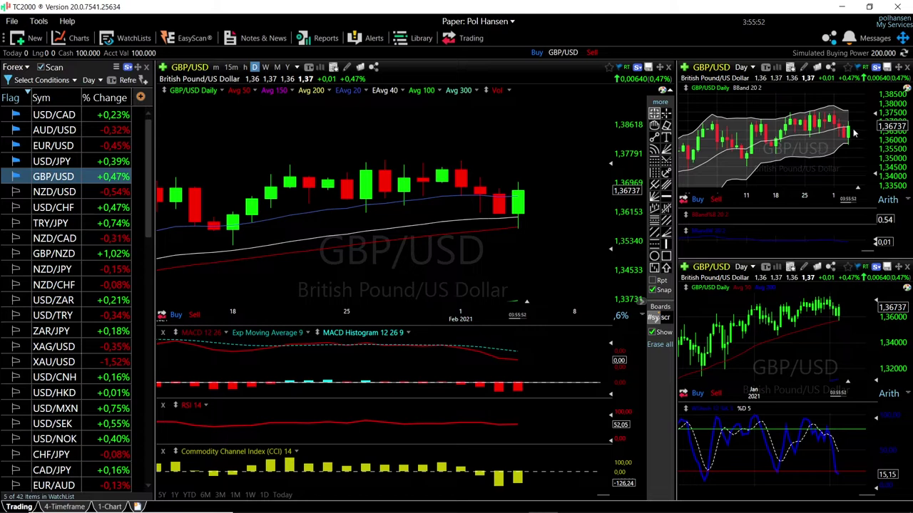
scroll(854, 132, up, 3)
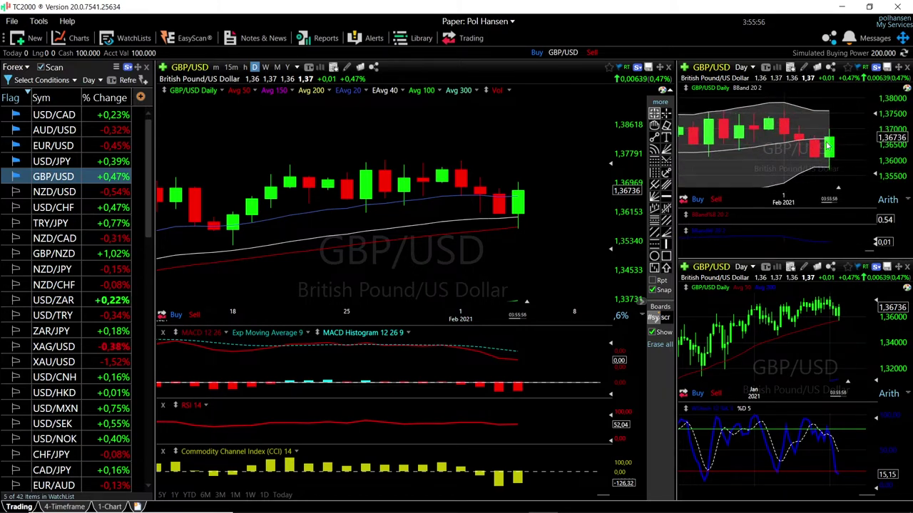
scroll(812, 167, down, 4)
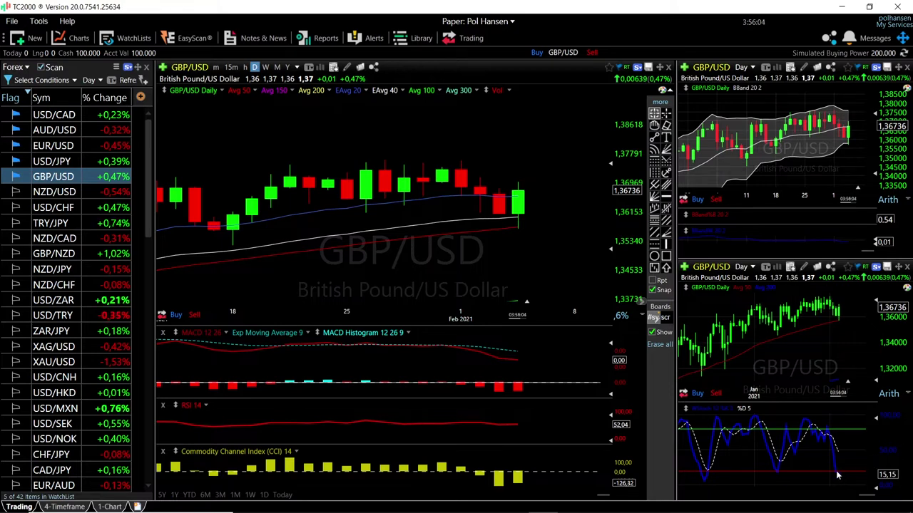
Step: Check the stochastic below the small GBP/USD candle chart on the 4 Hour timeframe, and return that chart to Daily
click(742, 267)
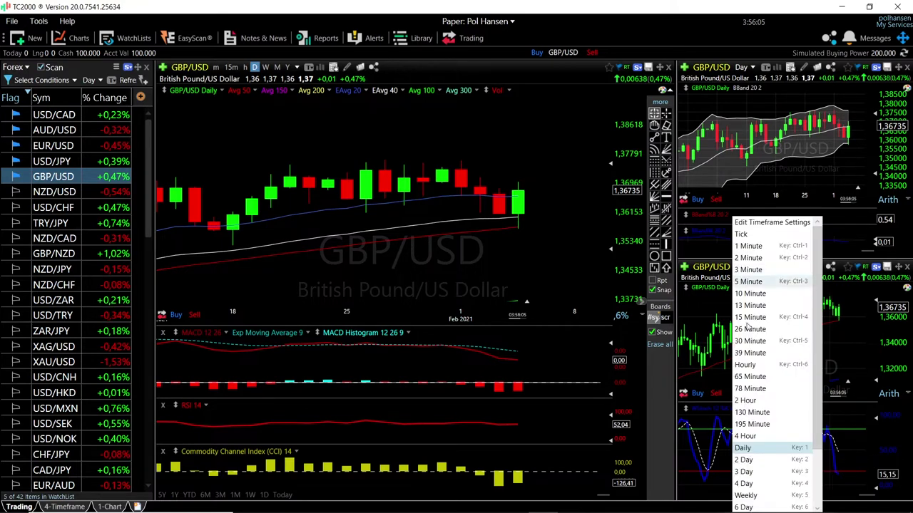
click(762, 438)
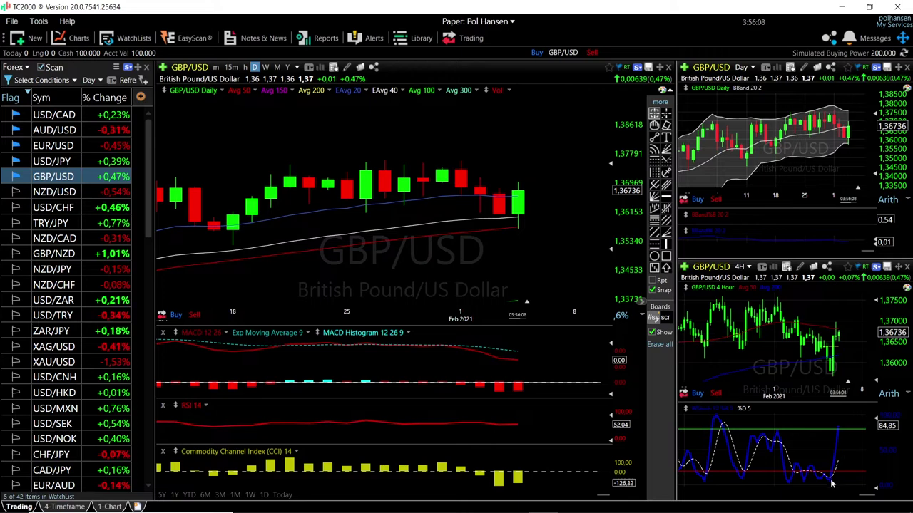
click(740, 267)
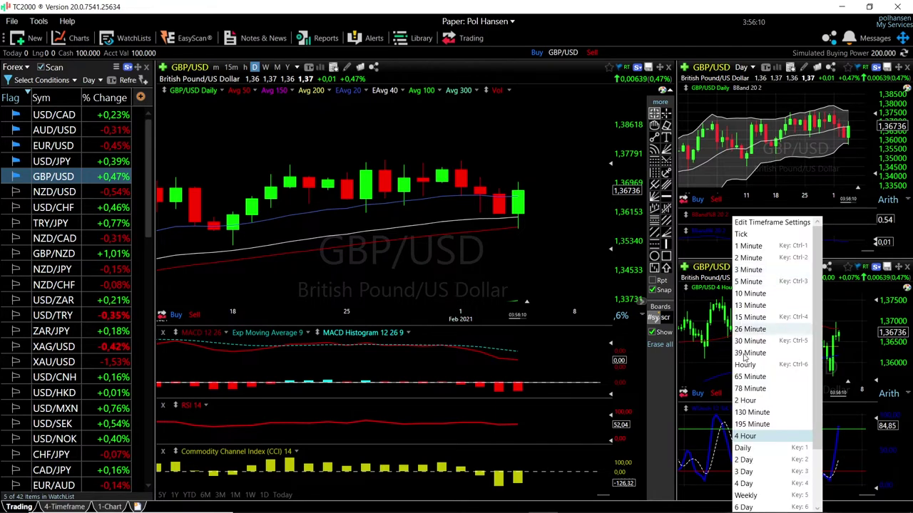
click(742, 448)
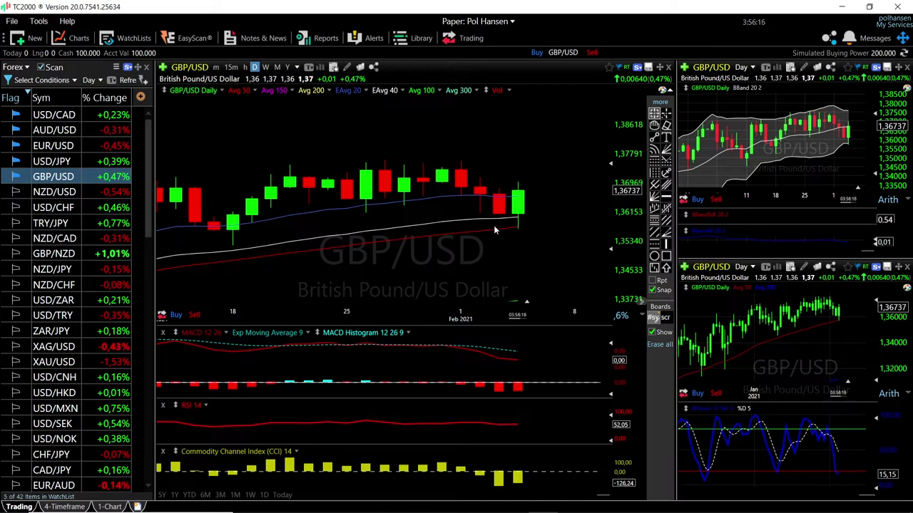
Step: Inspect the 1 February candle's data in the main GBP/USD chart and review the daily price trend back to October 2020
click(460, 159)
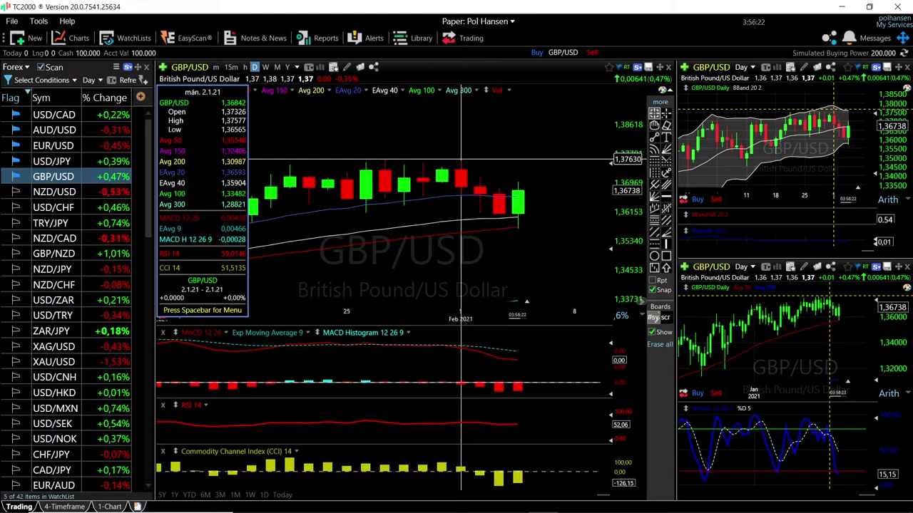
click(460, 159)
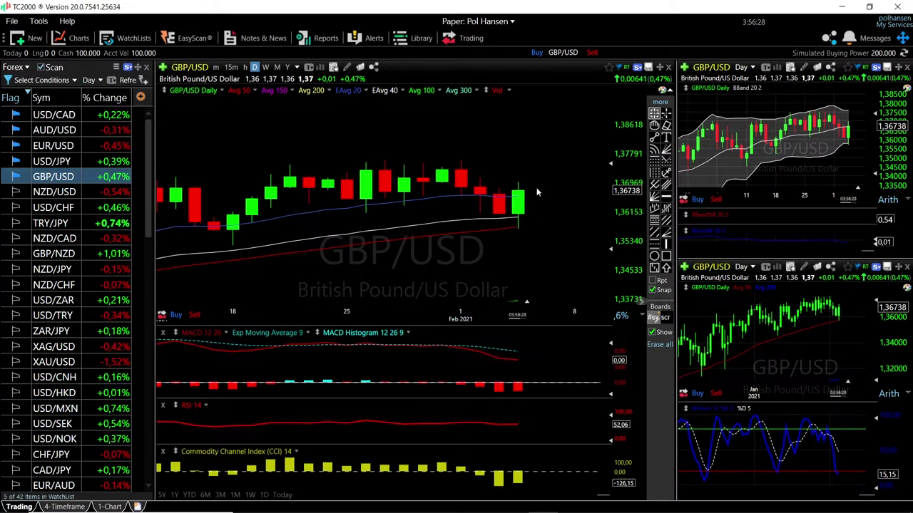
scroll(534, 199, down, 2)
scroll(533, 191, down, 3)
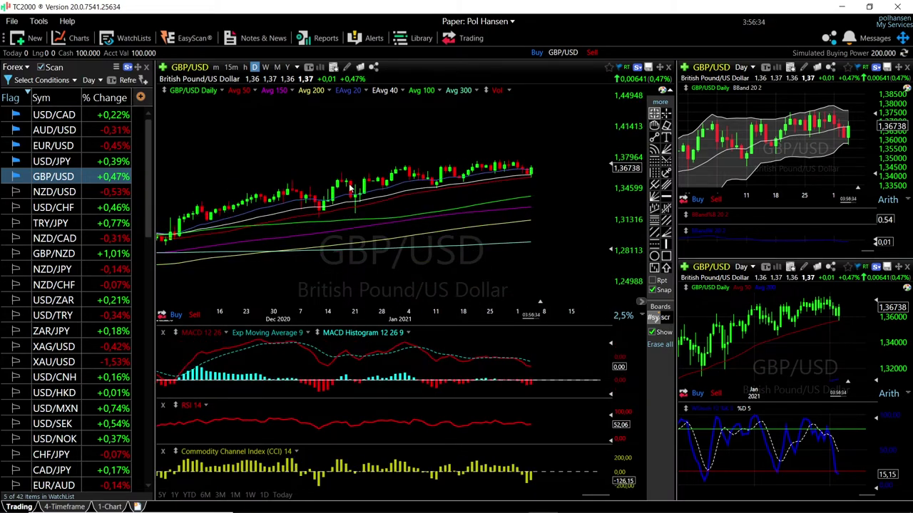
scroll(533, 174, down, 2)
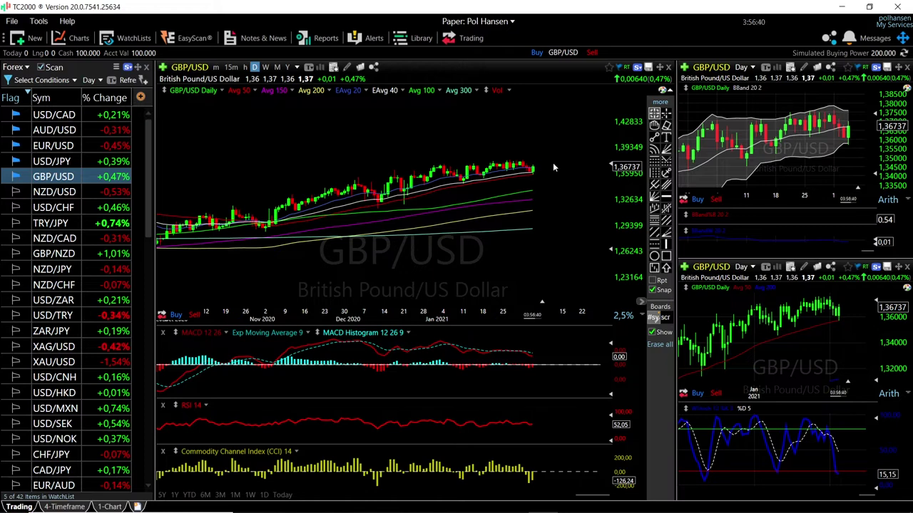
scroll(553, 163, up, 2)
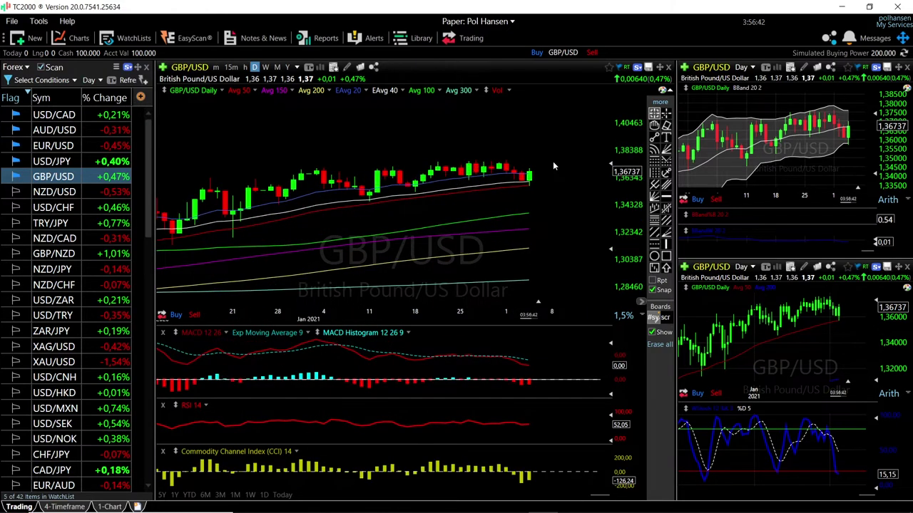
Step: Review the GBP/USD daily trend back to spring 2020, including the autumn low, and check the level of the upper Bollinger Band
scroll(514, 147, down, 4)
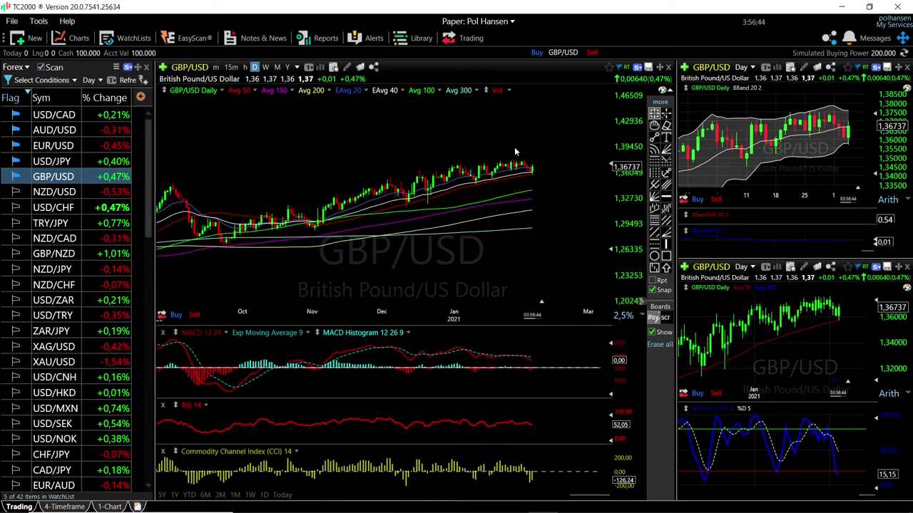
scroll(422, 200, down, 1)
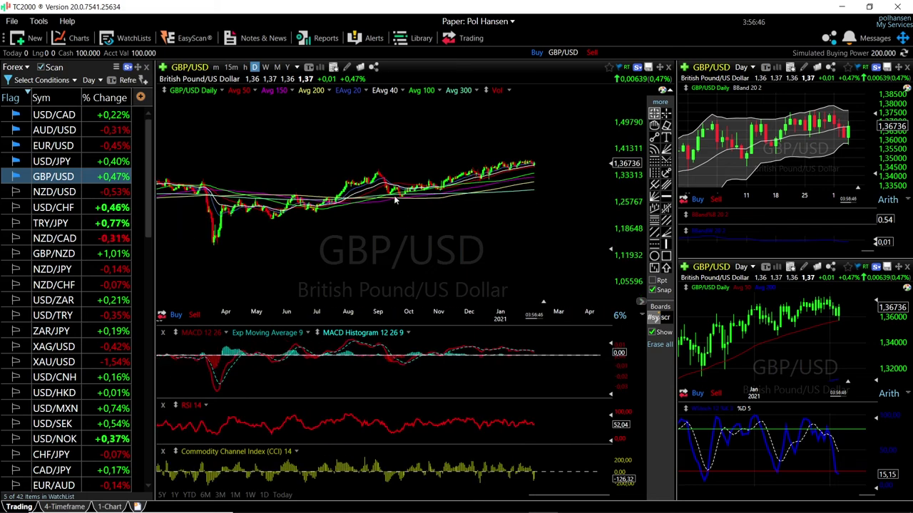
click(398, 194)
scroll(326, 230, up, 4)
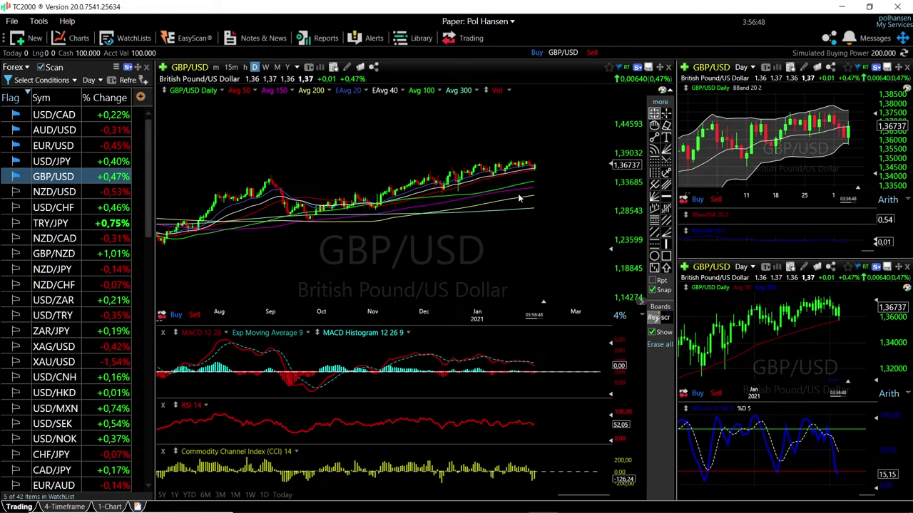
scroll(537, 180, up, 3)
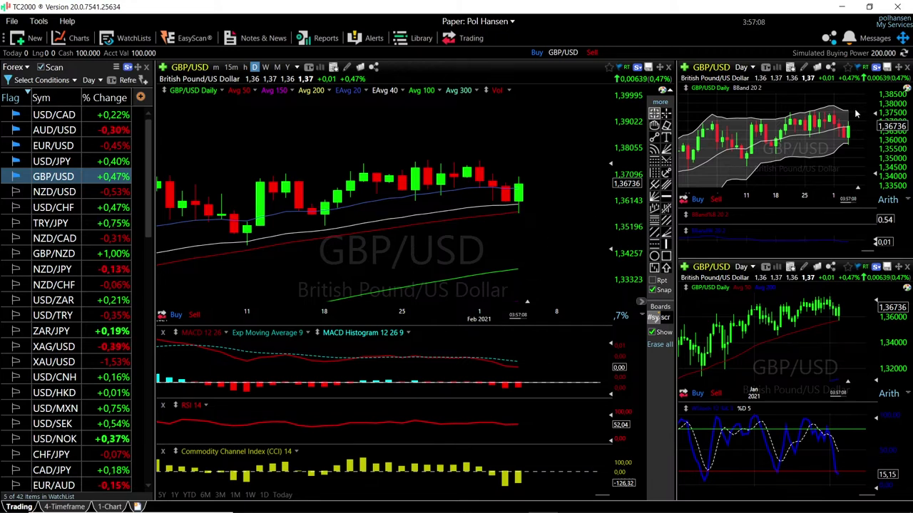
mouse_move(853, 111)
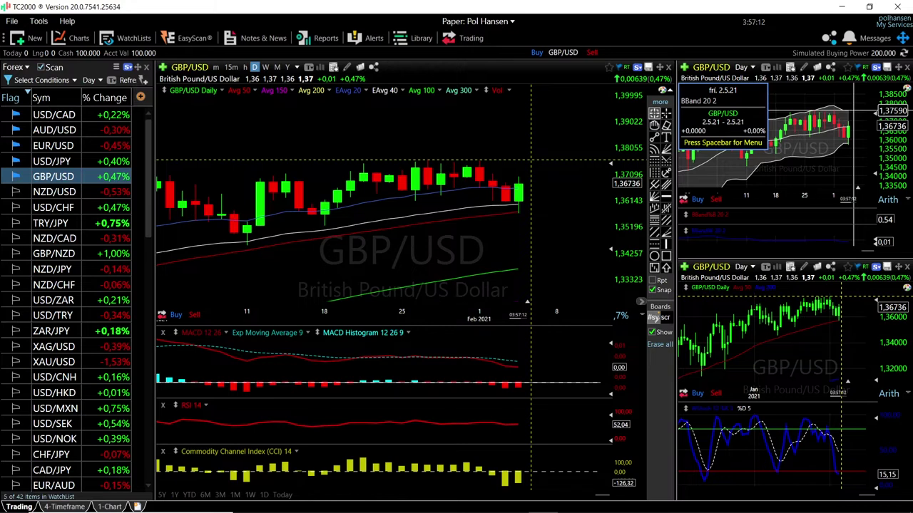
Step: Load USD/JPY from the Forex watchlist and examine its daily price against the descending channel and the long moving averages
click(55, 163)
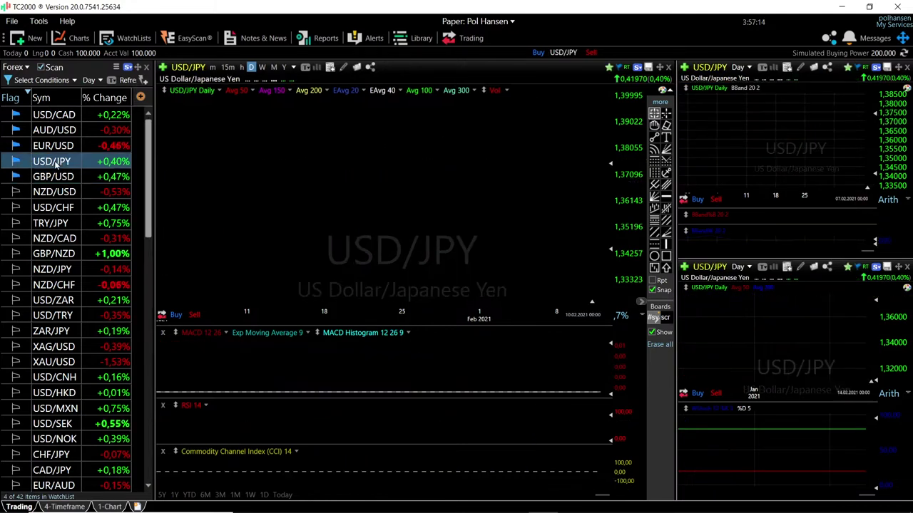
scroll(521, 191, down, 2)
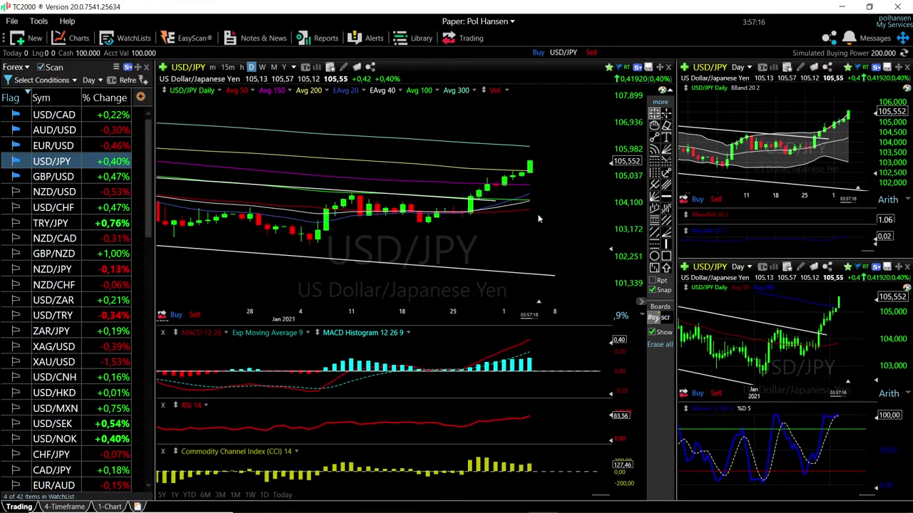
scroll(549, 204, down, 1)
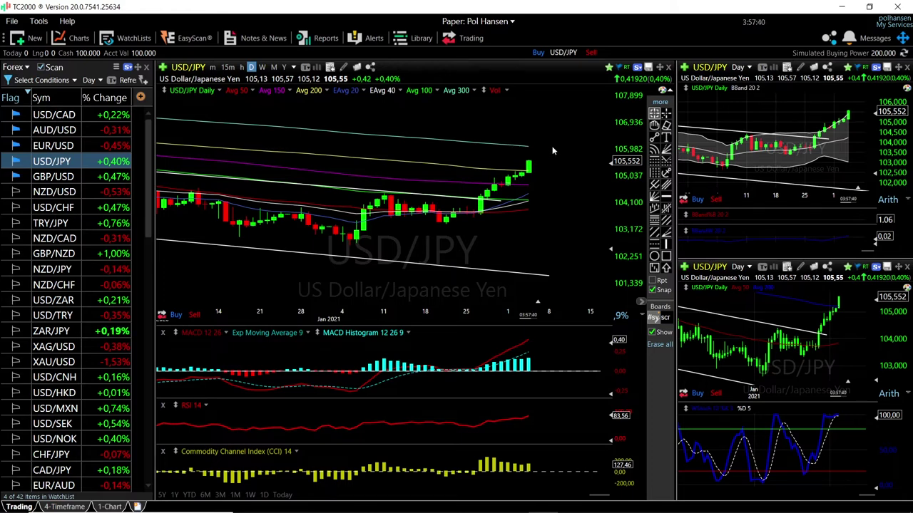
scroll(528, 174, down, 2)
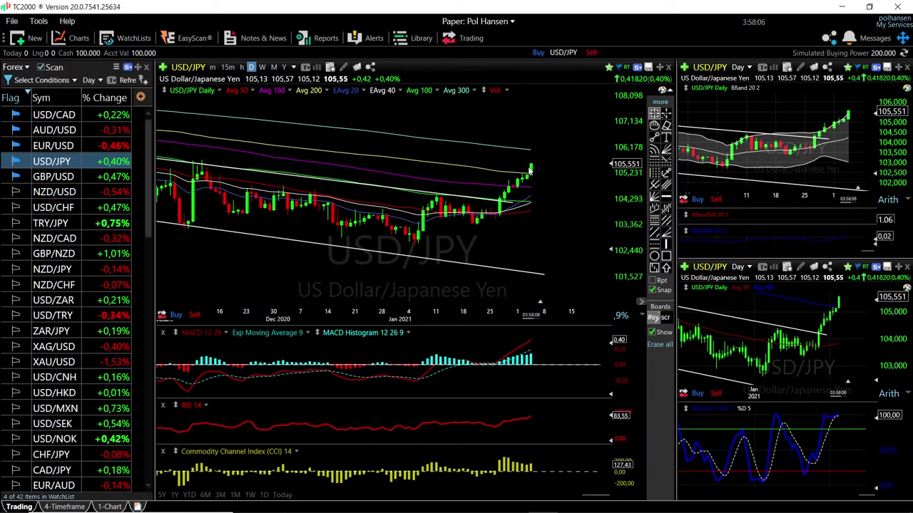
scroll(531, 169, up, 1)
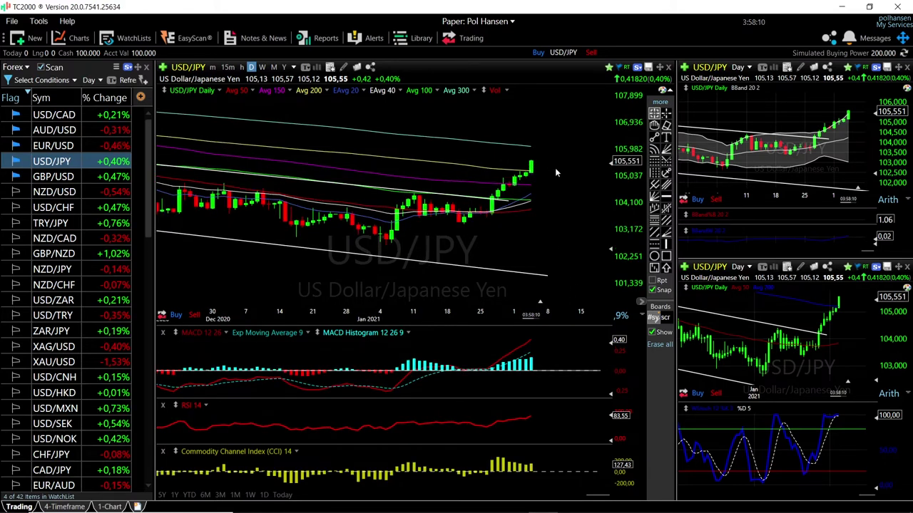
scroll(555, 168, down, 2)
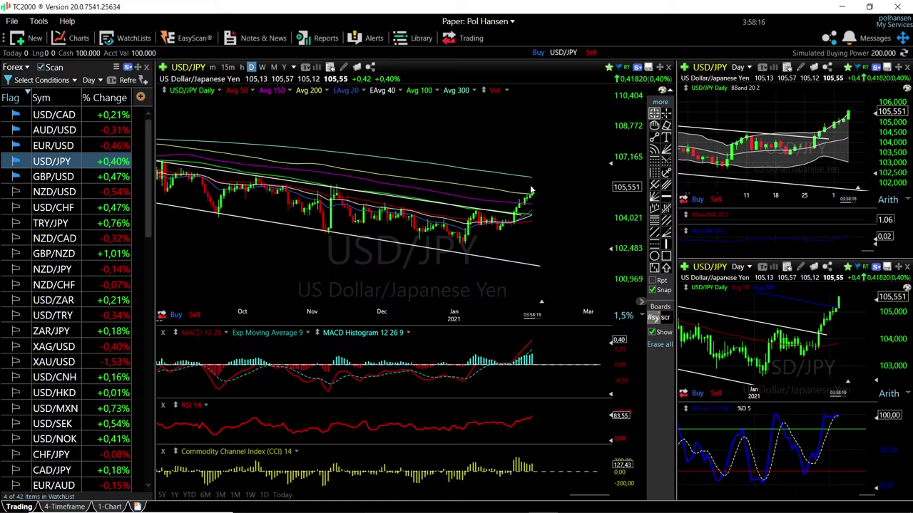
Step: Load EUR/USD from the Forex watchlist and inspect its latest daily candle against the 100 and 150 moving averages
click(91, 147)
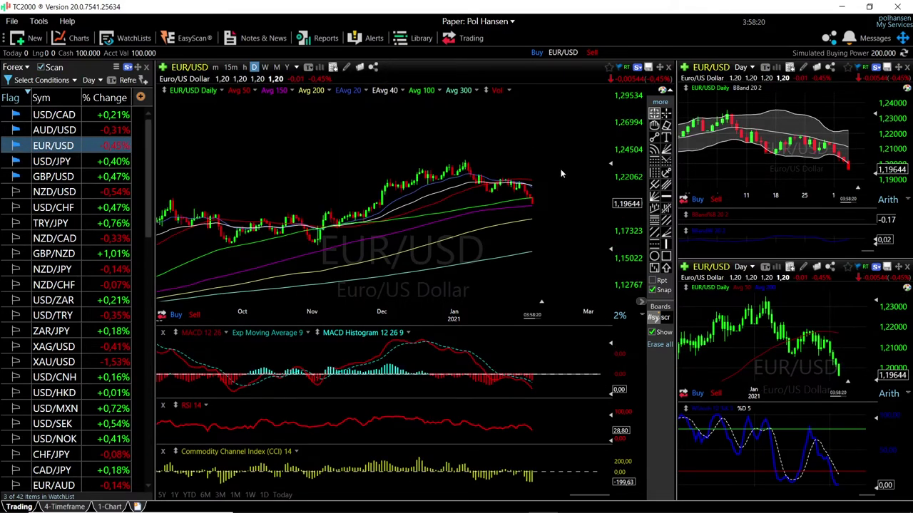
scroll(560, 173, up, 3)
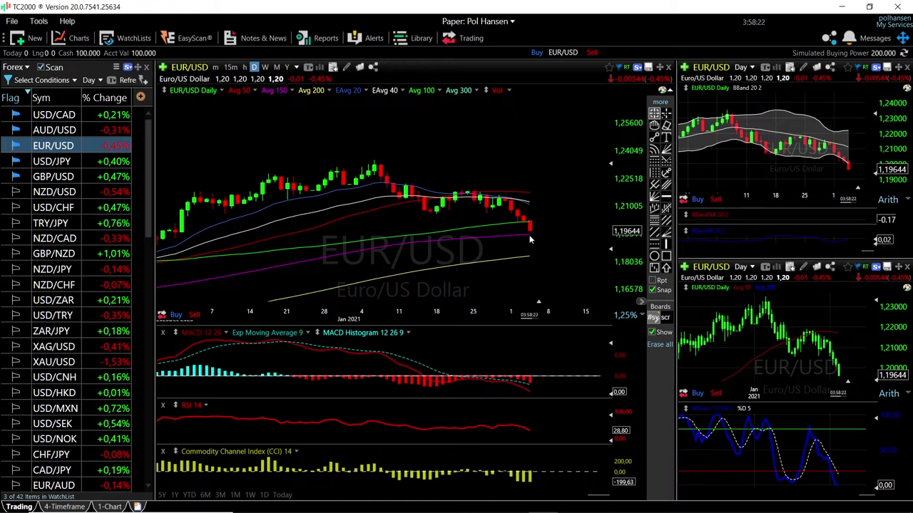
scroll(530, 240, down, 3)
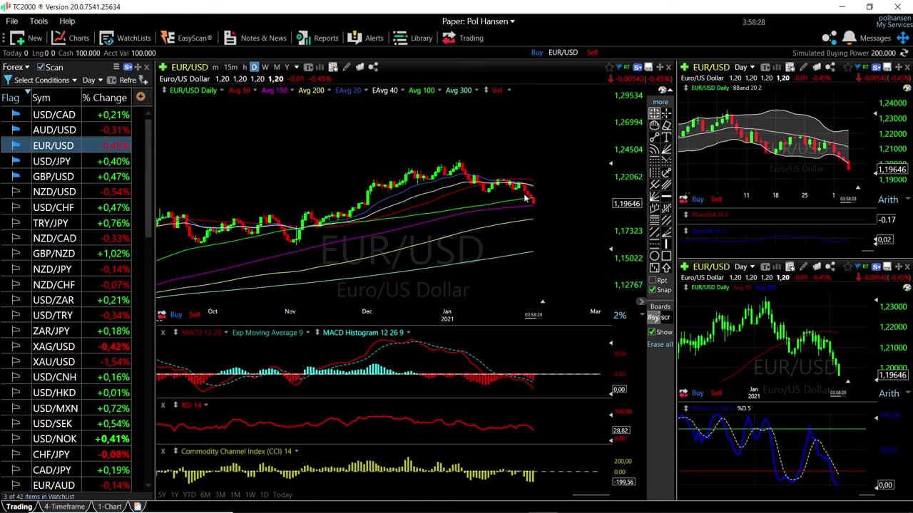
scroll(526, 200, up, 3)
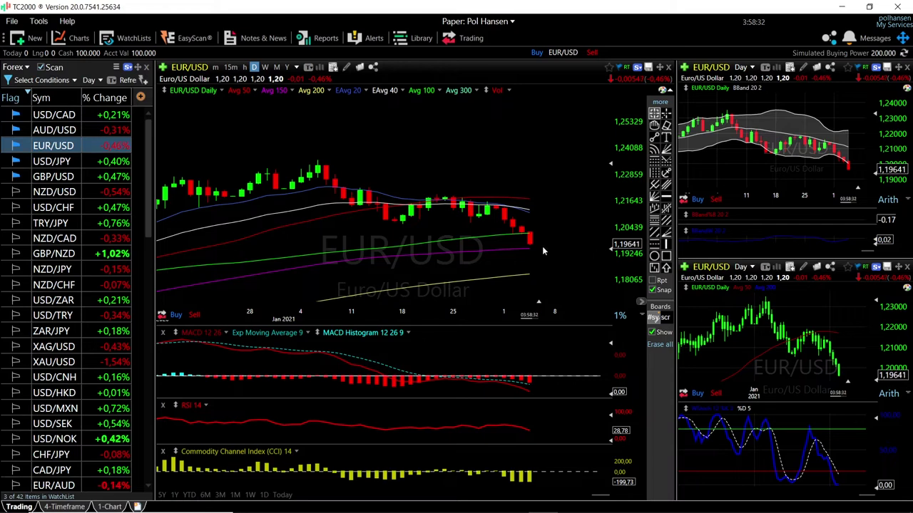
mouse_move(530, 248)
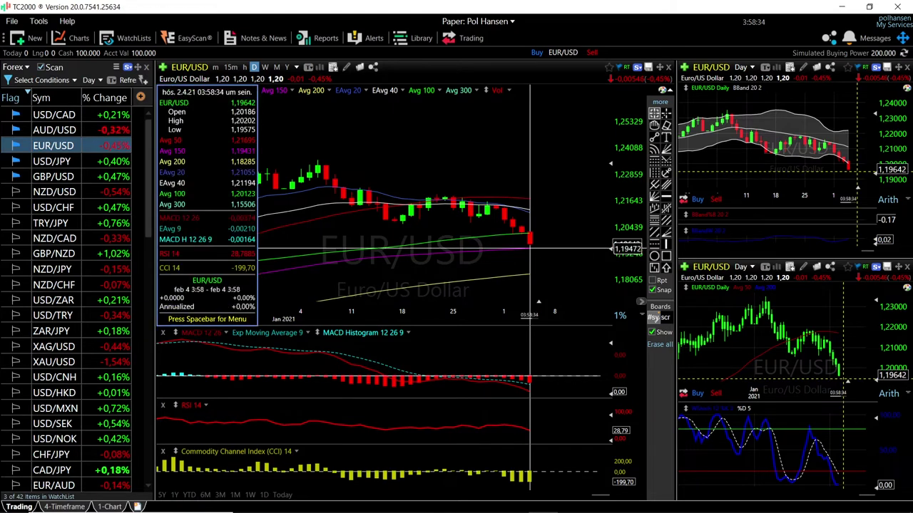
Step: Measure the EUR/USD rise on the daily chart from the early November 2020 low to the January 2021 high
scroll(531, 252, down, 6)
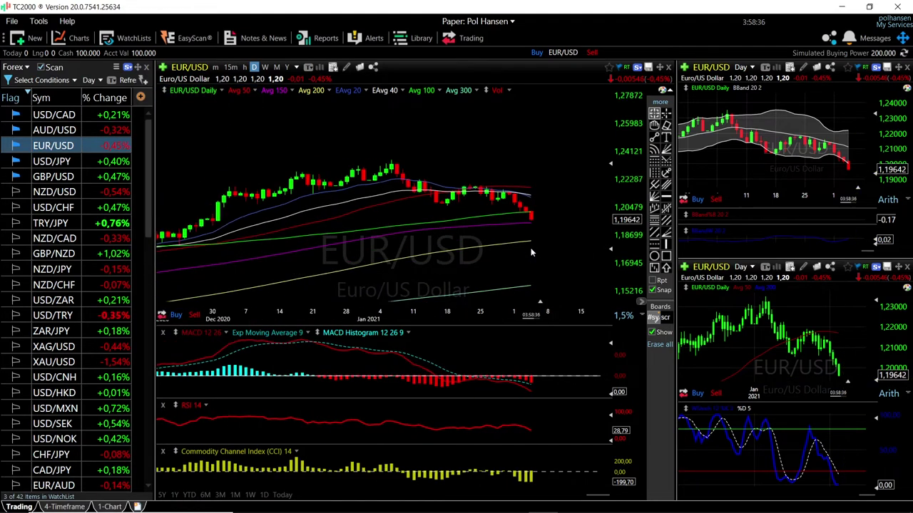
scroll(531, 252, down, 1)
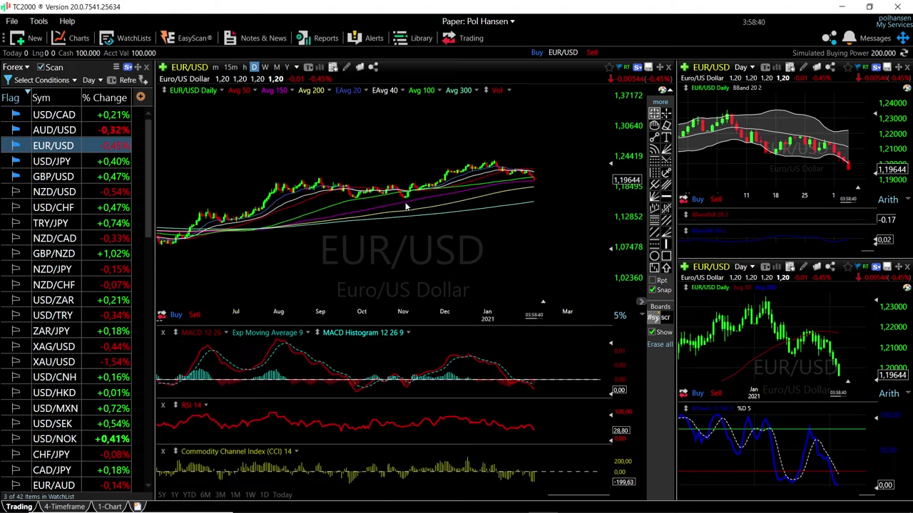
drag(408, 203, 491, 157)
Step: Measure the distance on the EUR/USD daily chart from the latest candle up to the short moving averages near 1,21
scroll(514, 176, up, 5)
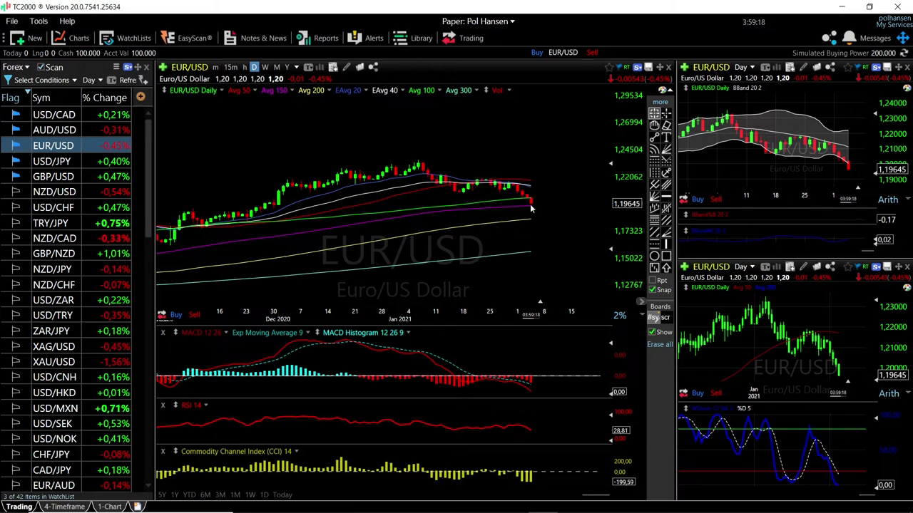
mouse_move(533, 188)
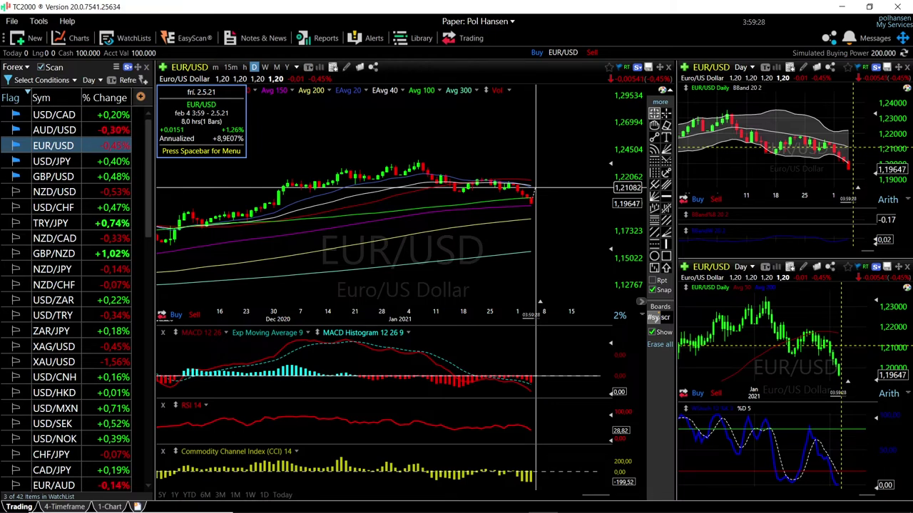
click(536, 189)
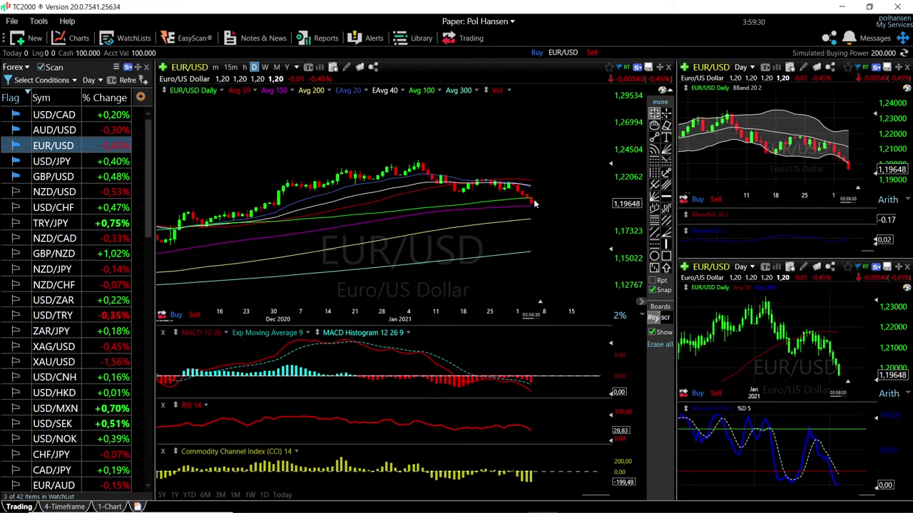
Step: Inspect the latest EUR/USD daily candle's price, moving average and oscillator values up close
scroll(530, 257, up, 3)
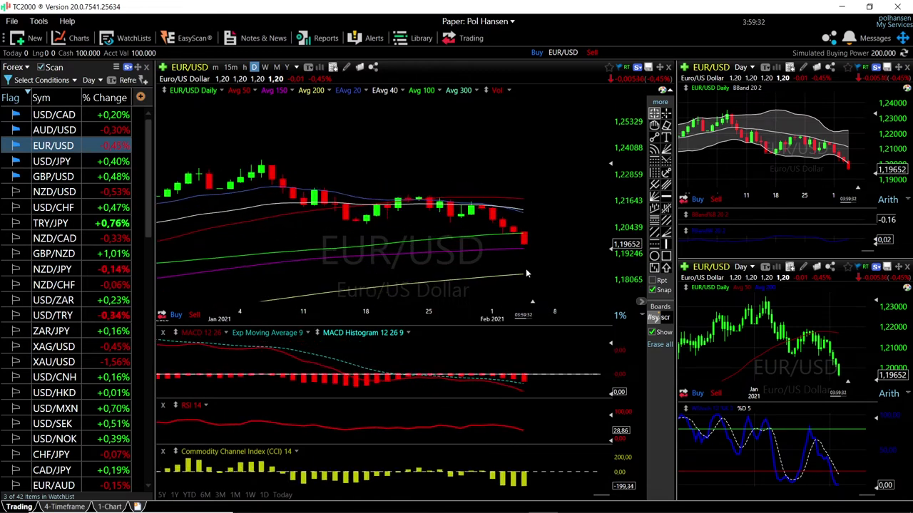
click(398, 245)
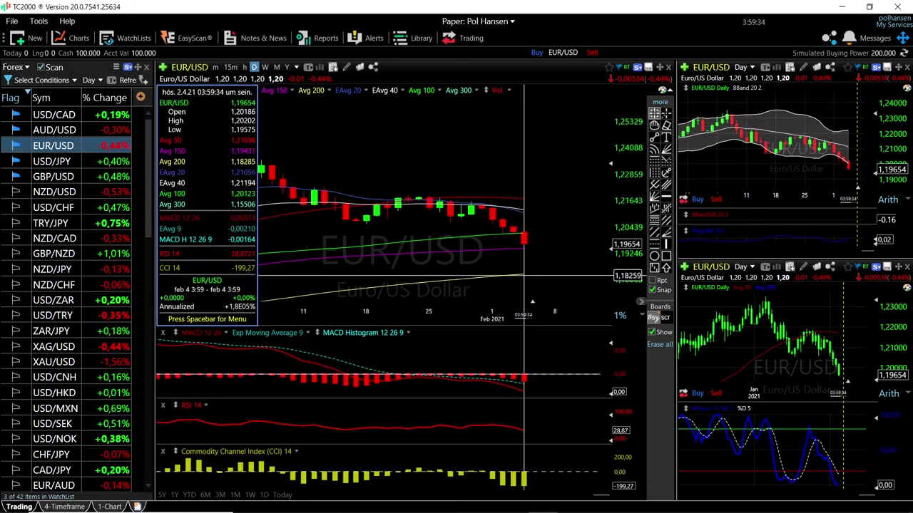
Step: Load AUD/USD from the Forex watchlist and measure the daily distance from the short moving averages up to the horizontal line at 0,80064
key(Up)
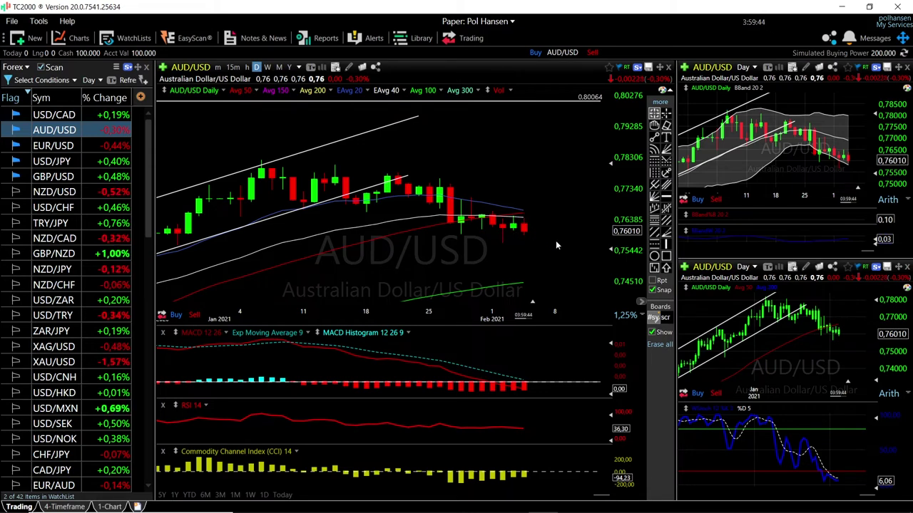
scroll(553, 236, down, 2)
scroll(553, 236, down, 1)
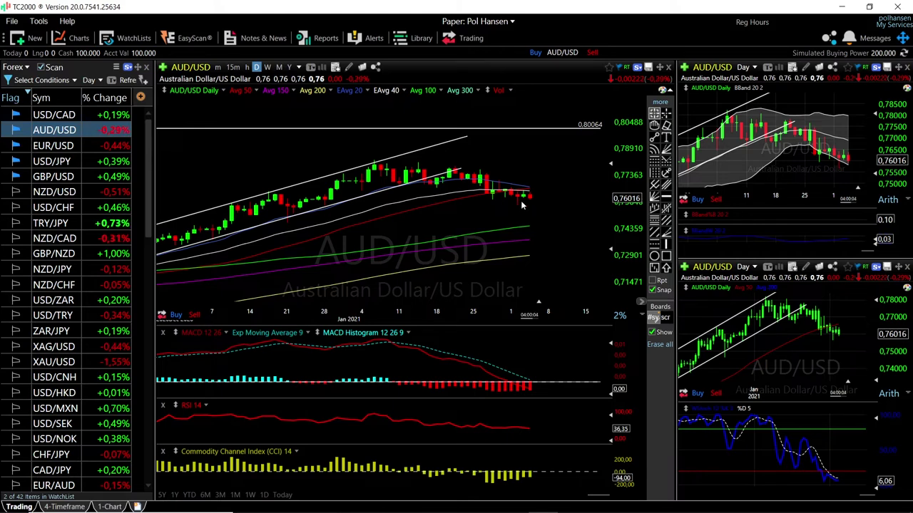
drag(530, 226, 530, 226)
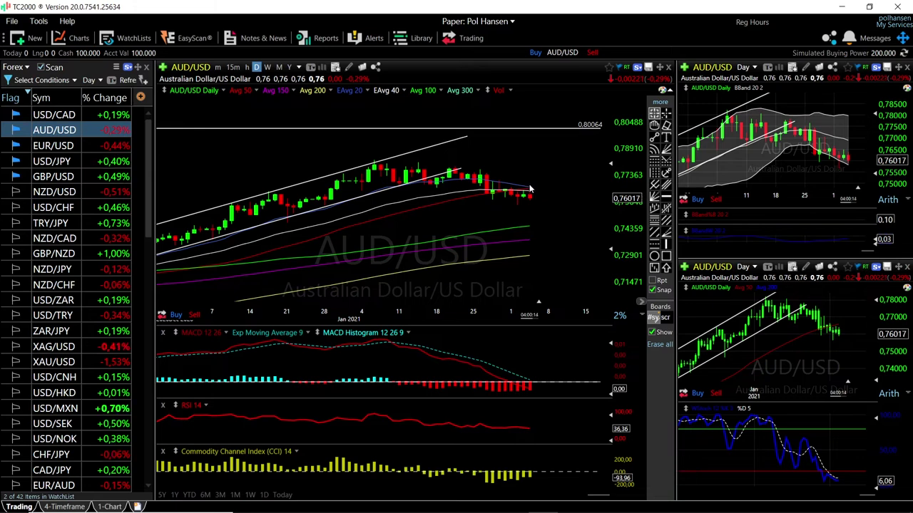
drag(531, 189, 568, 130)
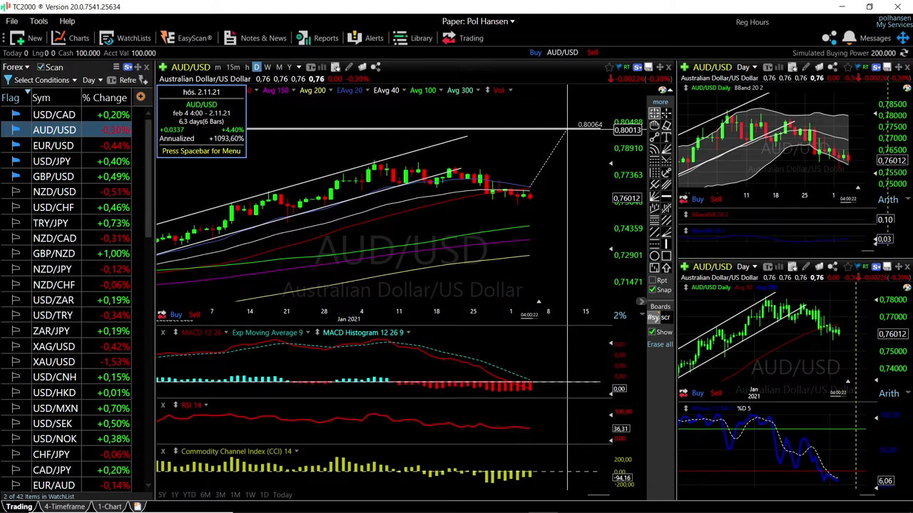
drag(567, 130, 567, 130)
Step: Load USD/CAD from the Forex watchlist and examine its recent daily candles against the descending channel and the moving averages
key(Up)
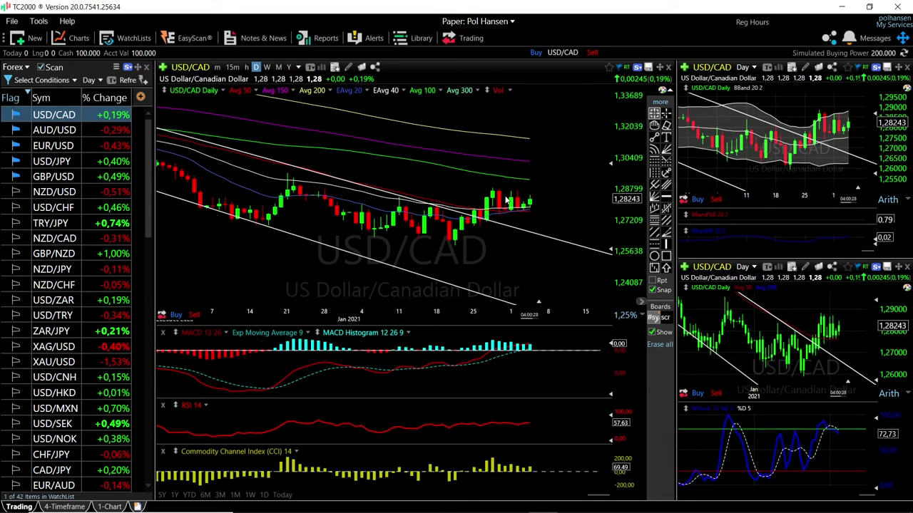
scroll(530, 206, up, 3)
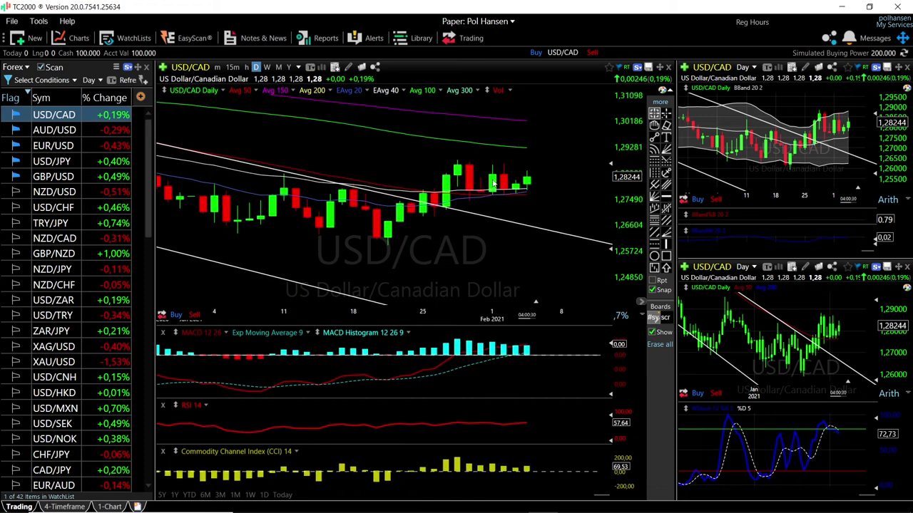
scroll(513, 167, down, 4)
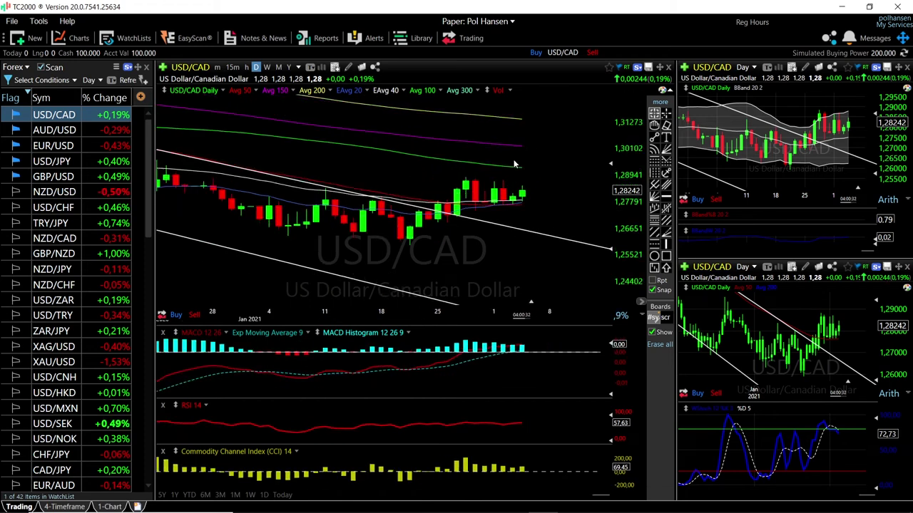
scroll(513, 164, down, 2)
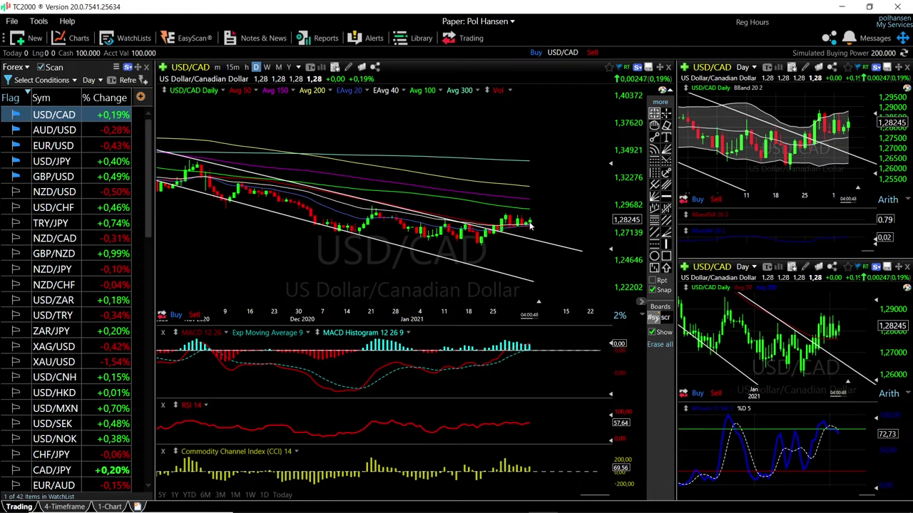
mouse_move(534, 244)
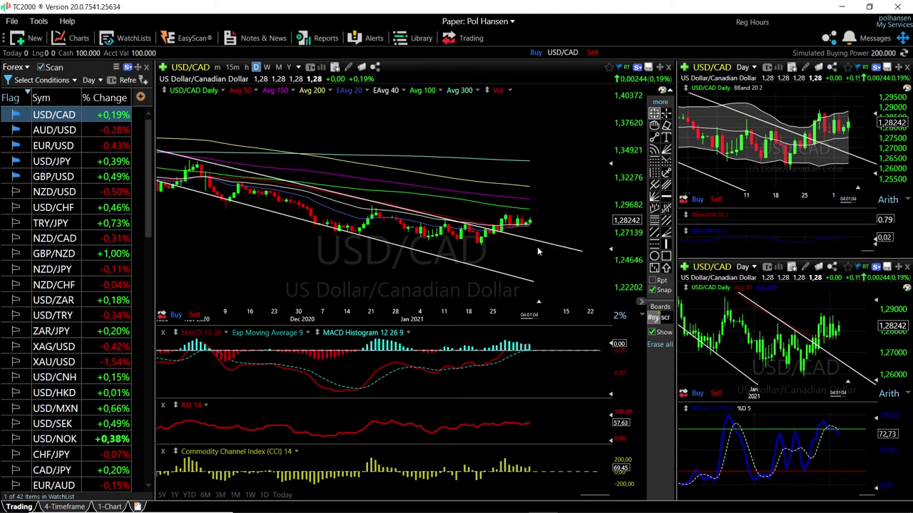
scroll(537, 247, up, 4)
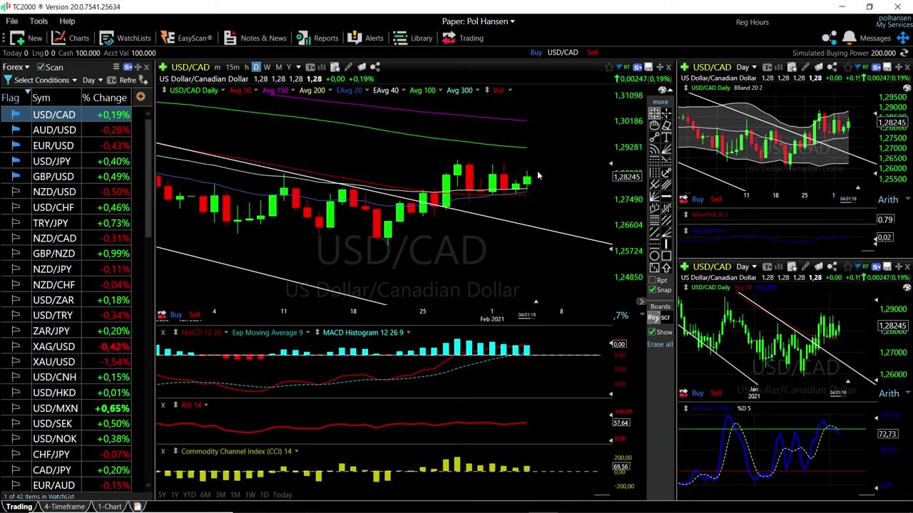
scroll(555, 178, down, 2)
scroll(555, 177, down, 1)
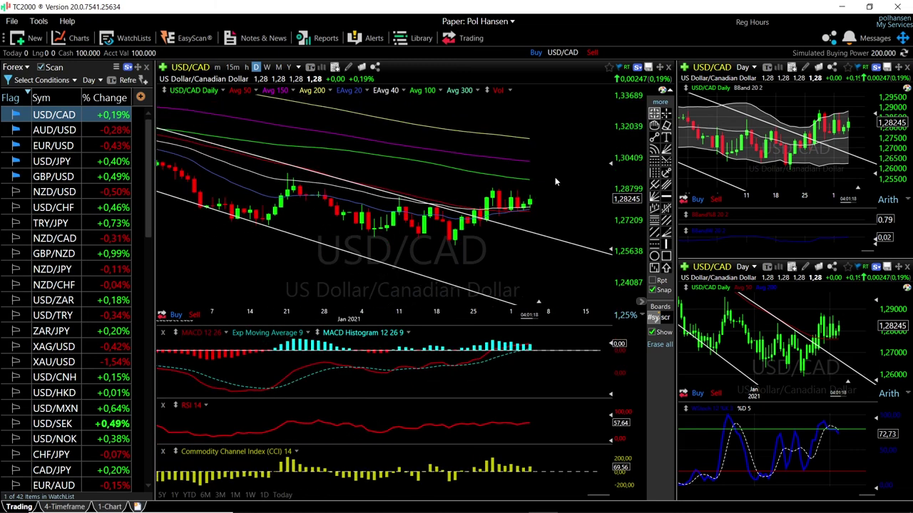